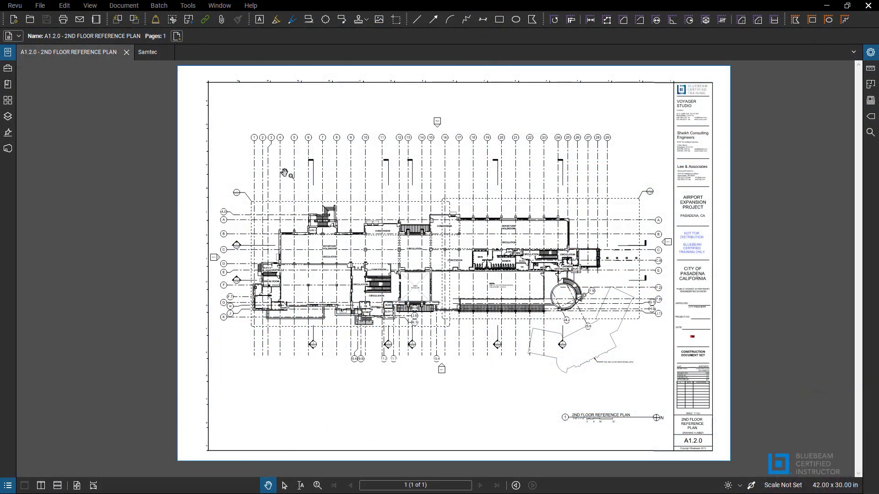
- Recolour the A1.2.0 plan's white background to red with Color Processing, keeping linework black
left_click_drag(284, 173, 273, 174)
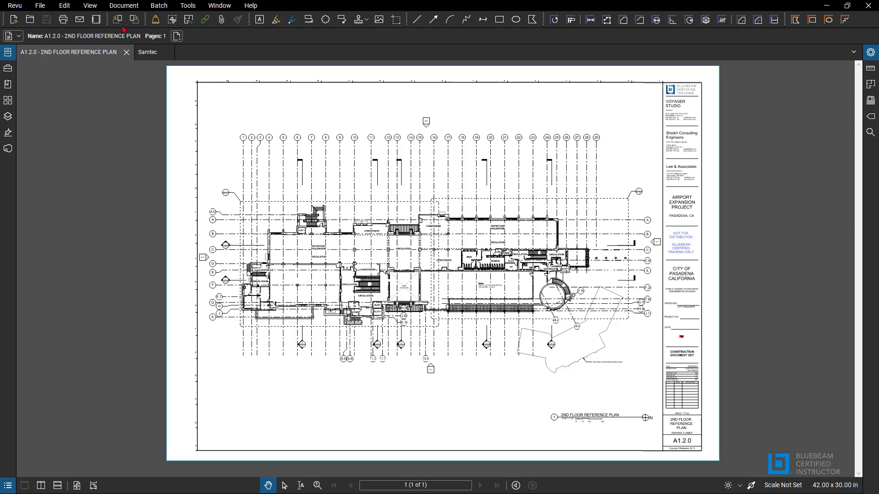
left_click(122, 9)
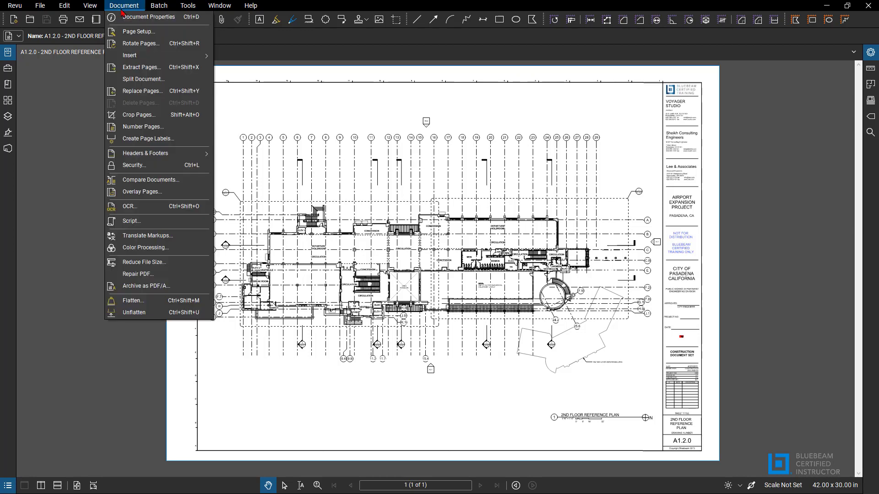
left_click(160, 250)
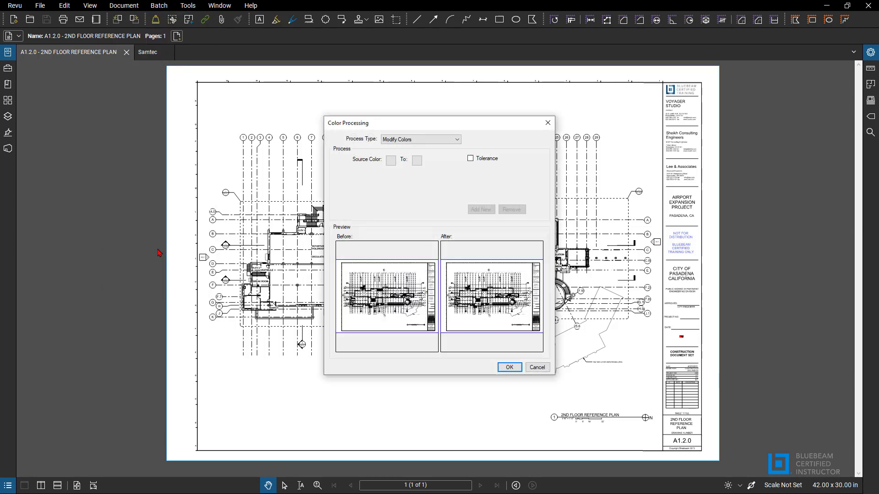
mouse_move(365, 123)
left_mouse_down()
mouse_move(439, 91)
mouse_move(533, 77)
mouse_move(513, 76)
left_mouse_up()
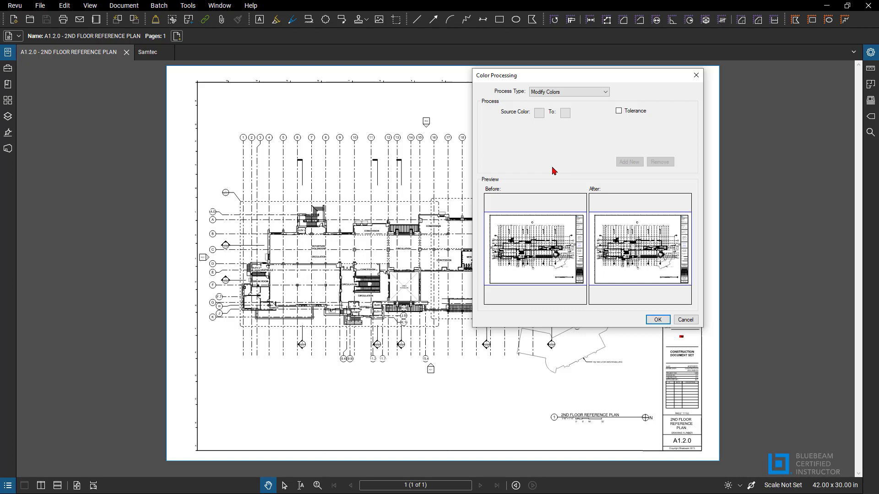
left_click(540, 113)
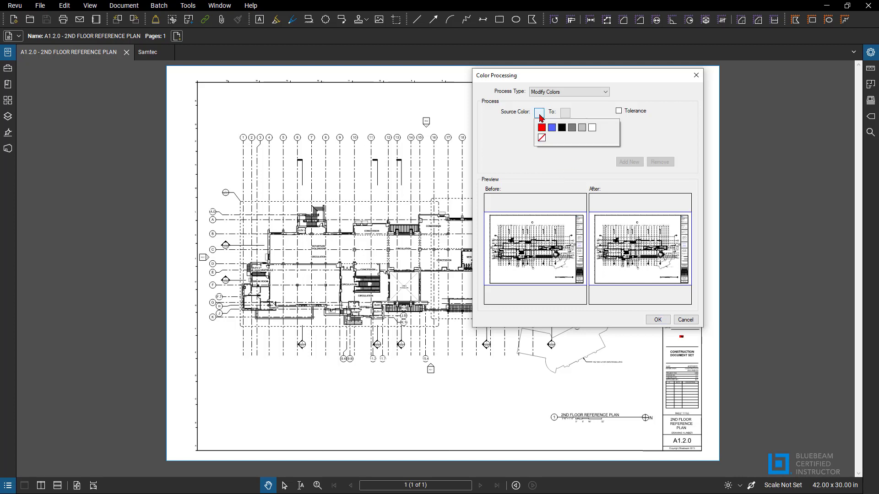
left_click(592, 128)
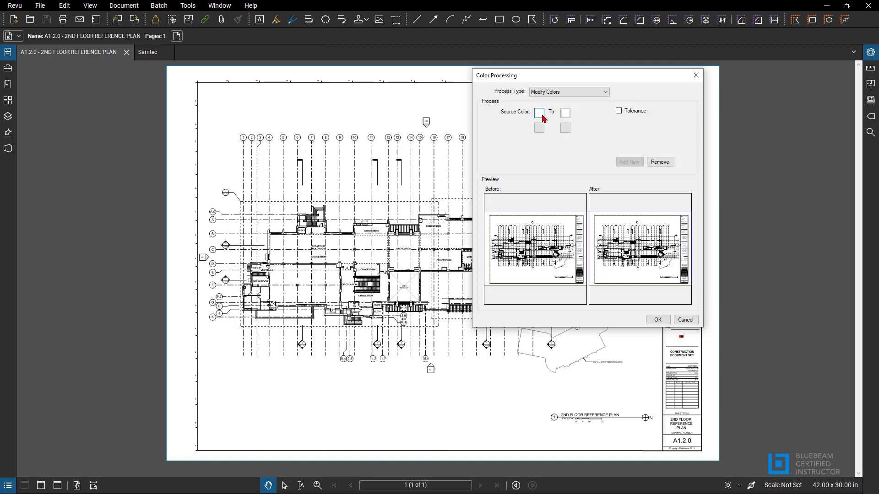
left_click(566, 113)
left_click(568, 147)
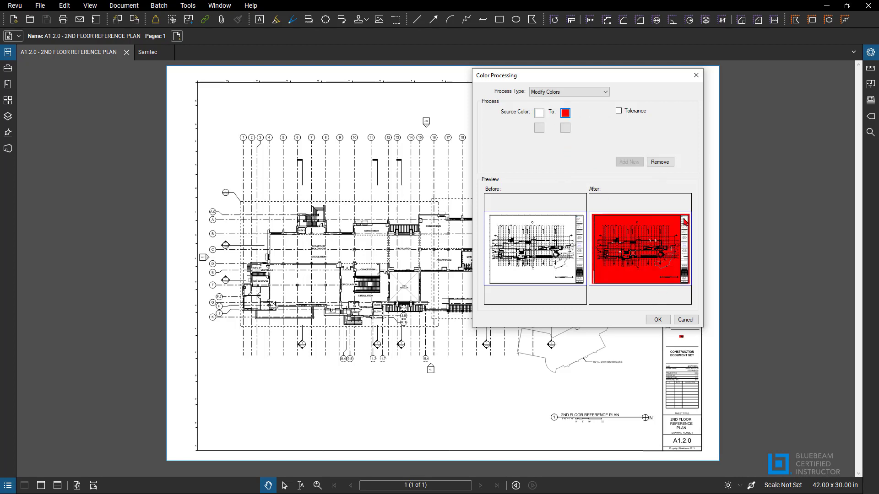
left_click(658, 320)
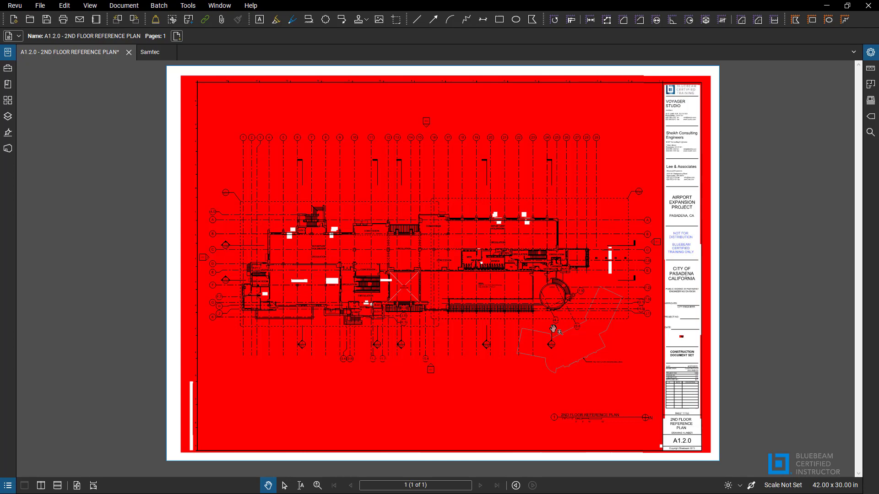
- Switch to the Samtec set and go to page 2, the S1.1 foundation plan
left_click(150, 51)
scroll(339, 254, "down", 2)
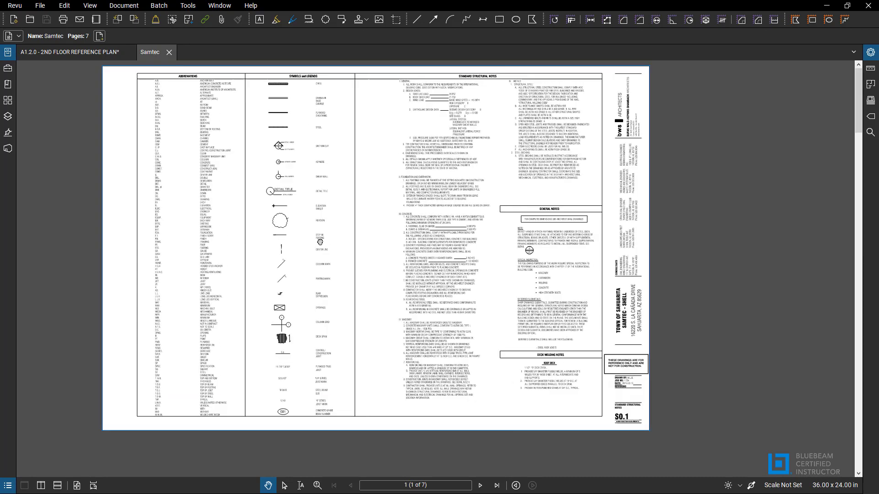
left_click(480, 485)
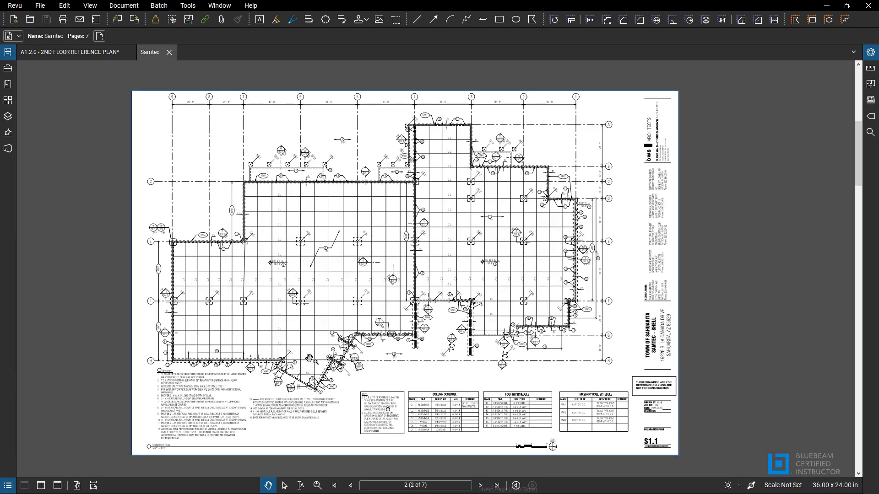
- Try white-to-red, then black-to-red in Color Processing, and cancel without applying
left_click(126, 6)
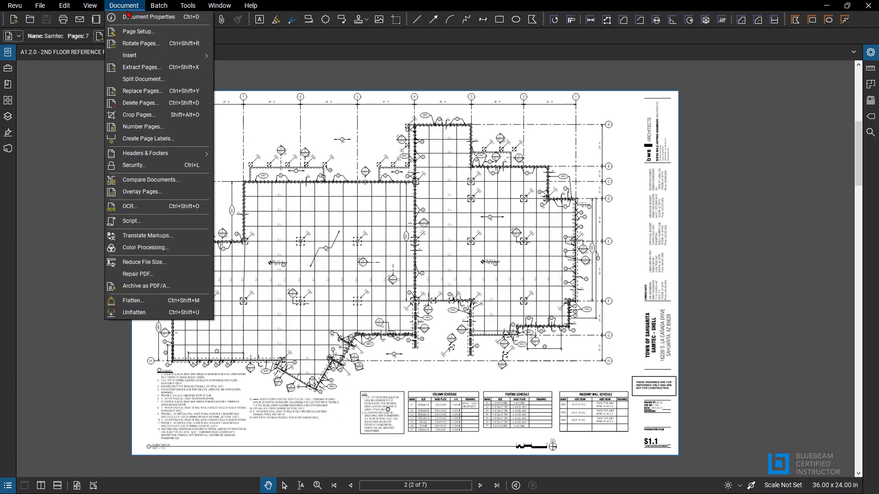
left_click(158, 247)
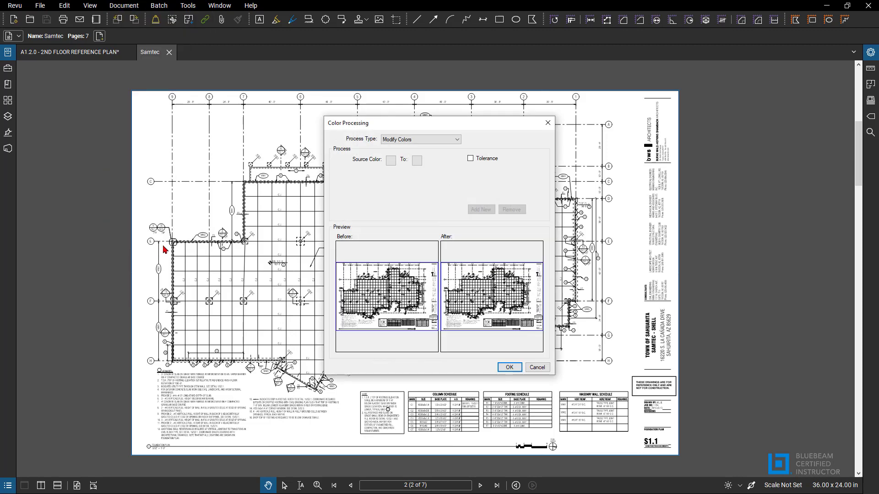
left_click(390, 161)
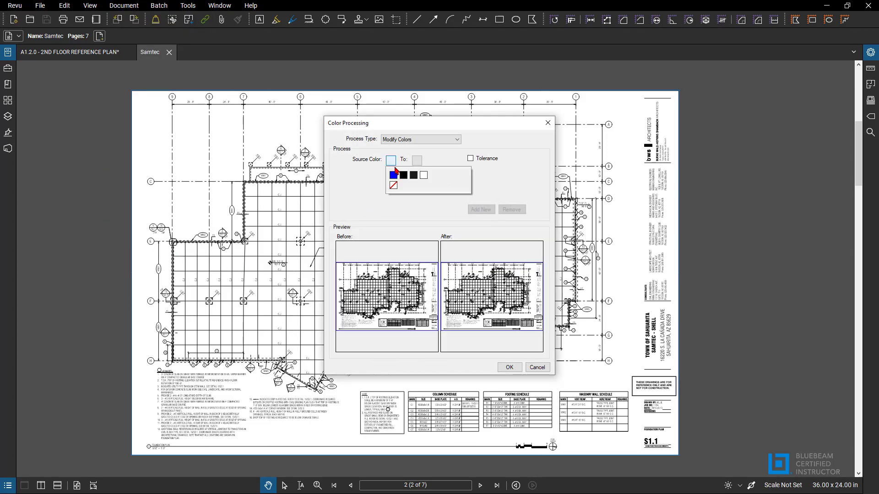
left_click(425, 179)
left_click(416, 160)
left_click(418, 191)
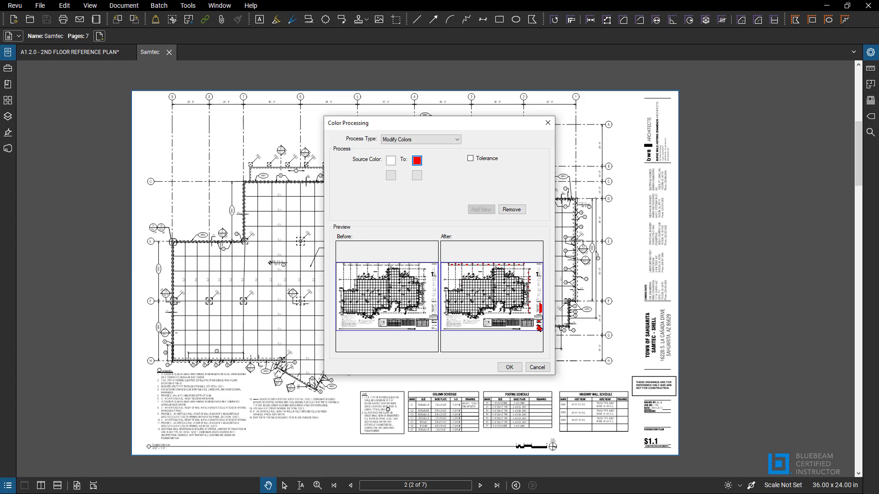
left_click(391, 161)
left_click(403, 175)
left_click(416, 160)
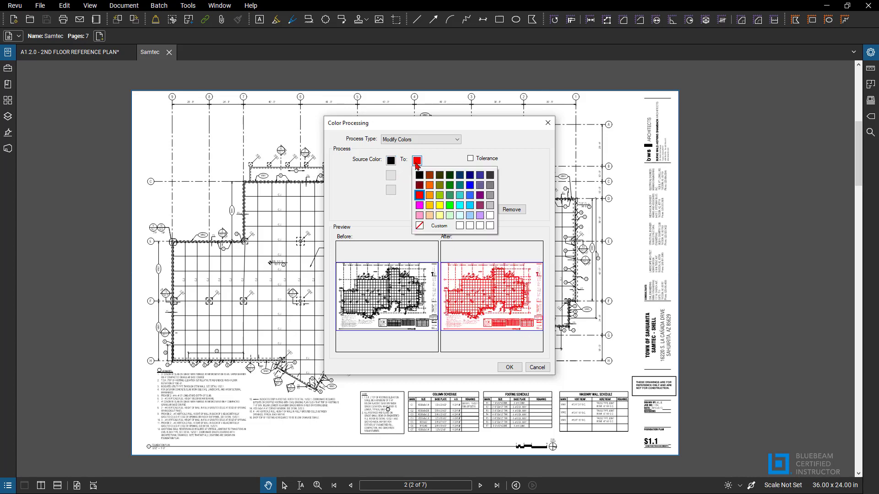
left_click(419, 195)
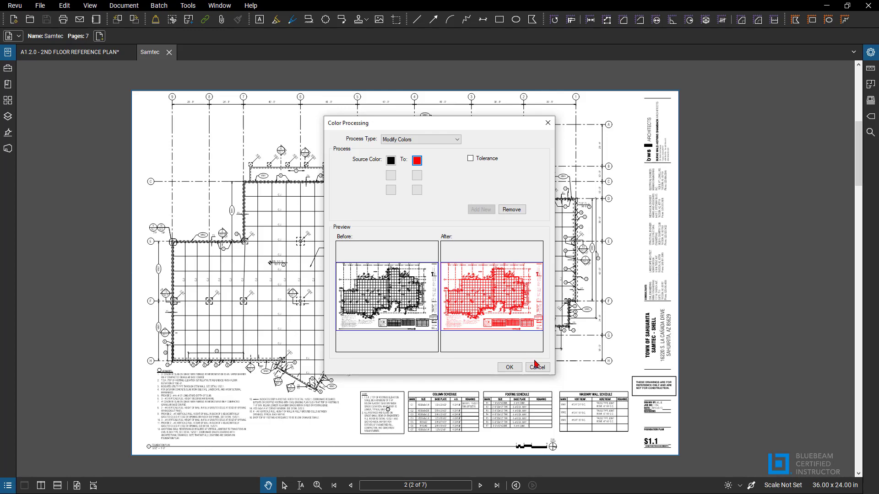
left_click(508, 366)
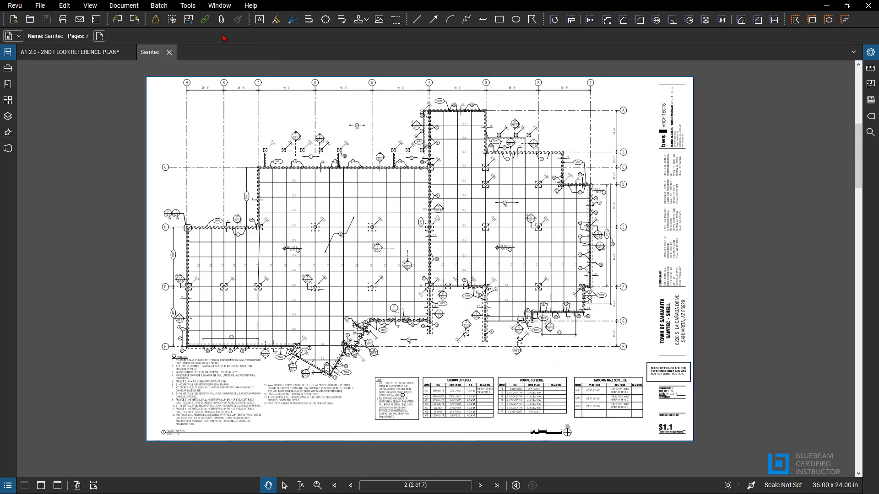
left_click(193, 8)
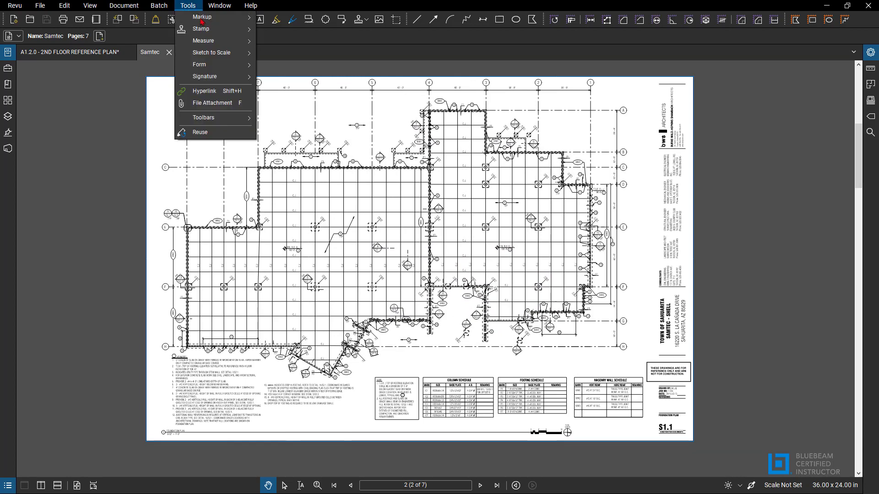
mouse_move(204, 29)
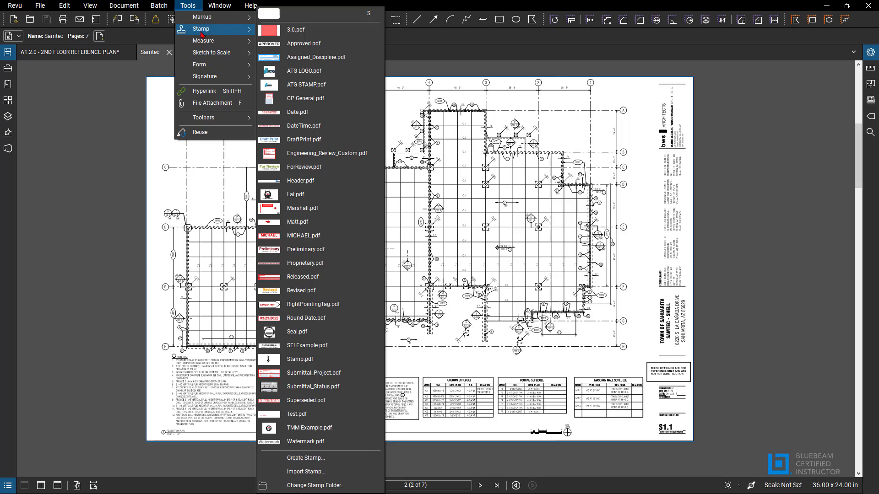
left_click(315, 459)
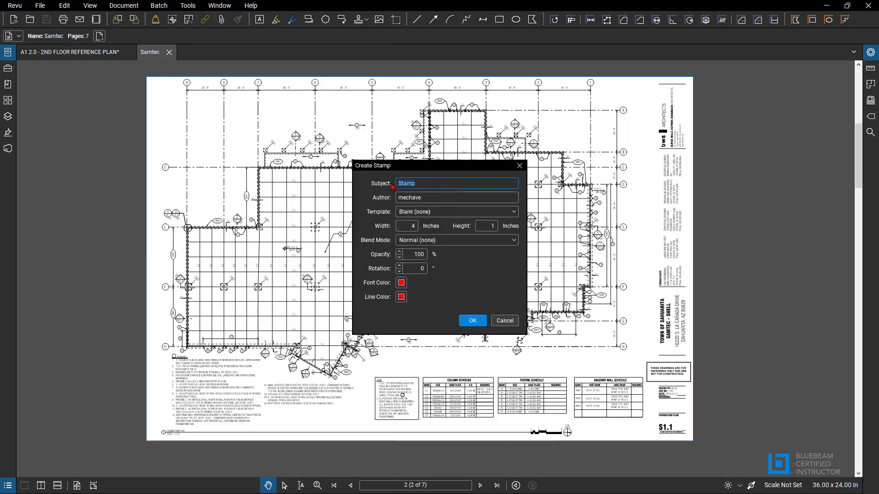
type("Red 3")
key("Return")
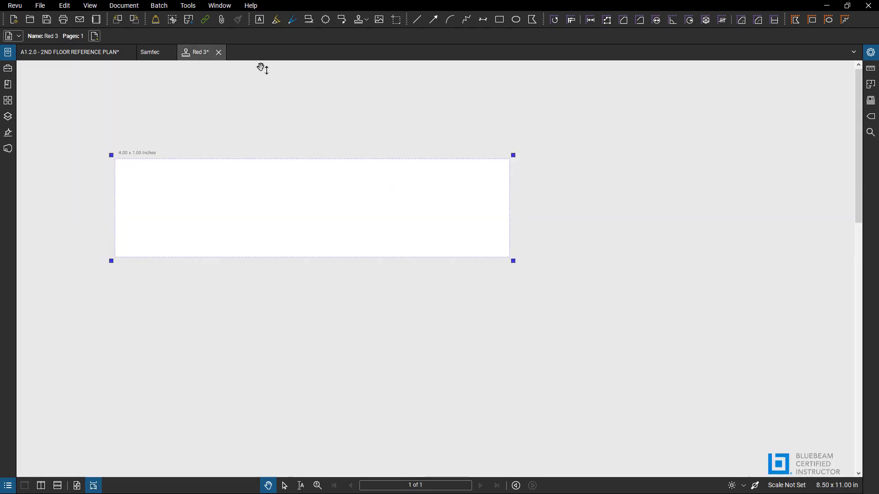
left_click(219, 53)
- Discard the unsaved stamp and start a new one with height 24 and a new subject name
left_click(492, 294)
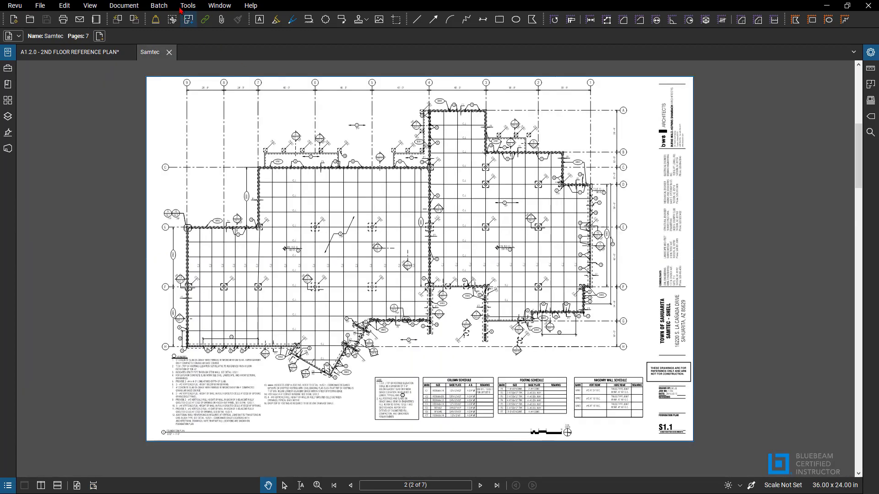
left_click(187, 6)
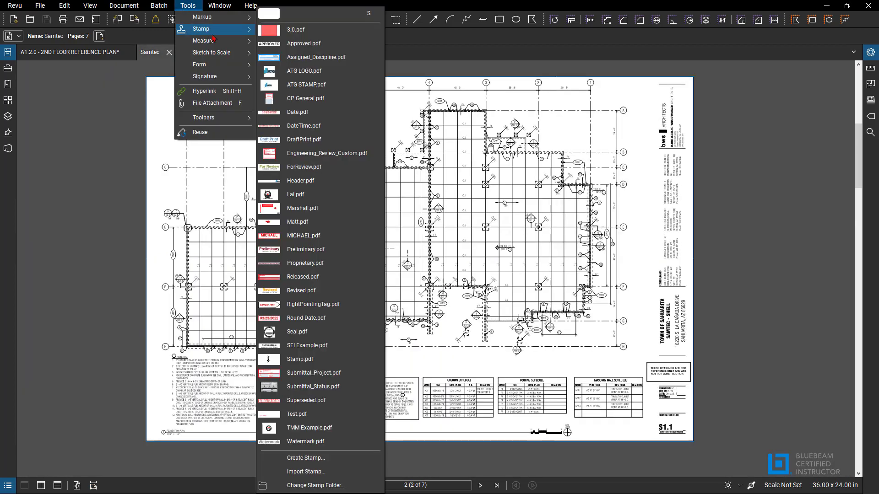
left_click(297, 458)
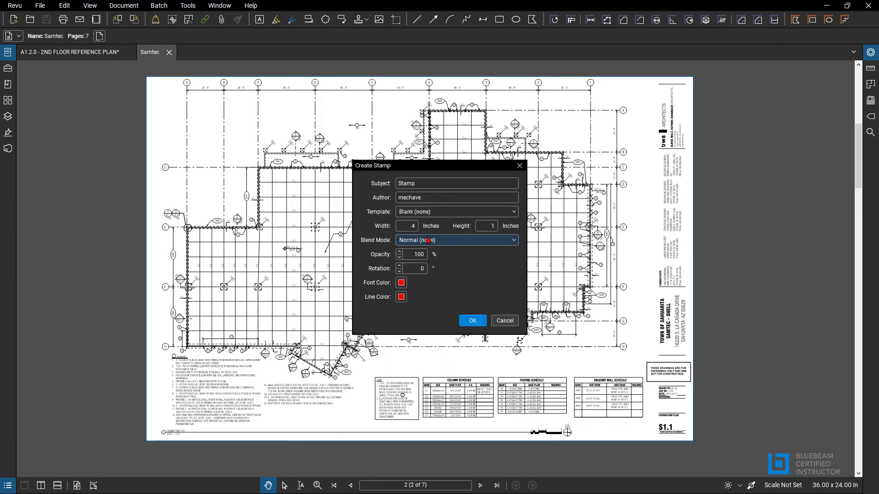
double_click(413, 225)
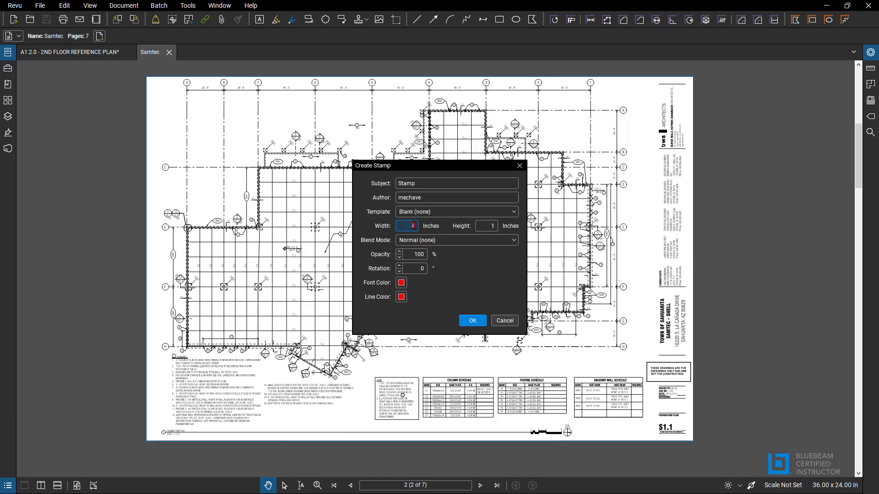
double_click(492, 225)
type("24")
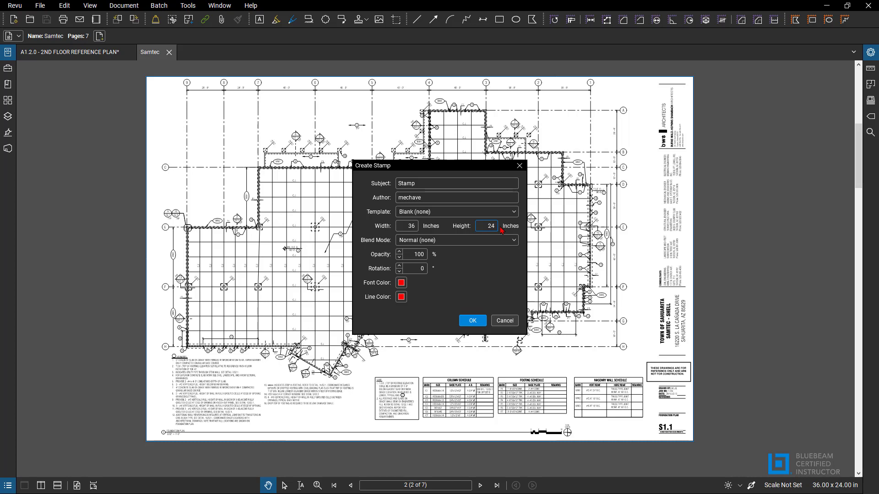
double_click(426, 184)
type("R")
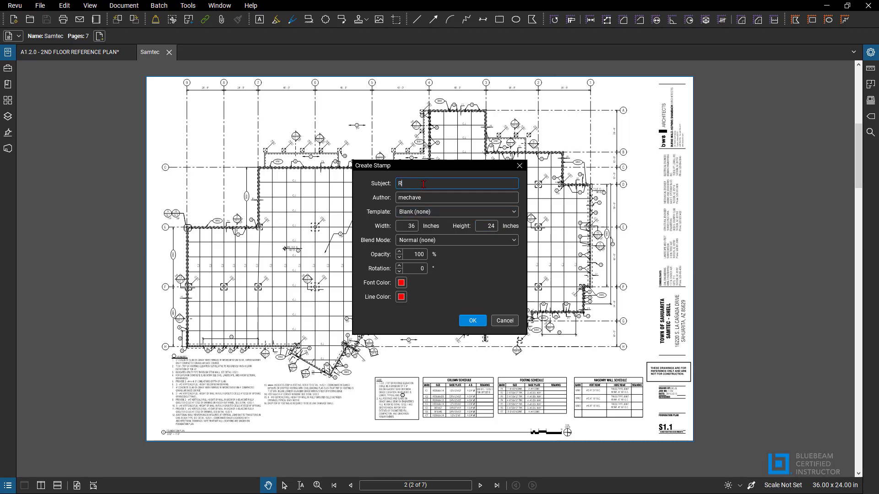
type("ed 36/24")
- Set the new stamp's blend mode to Darken and select its opacity value
left_click(418, 242)
left_click(406, 171)
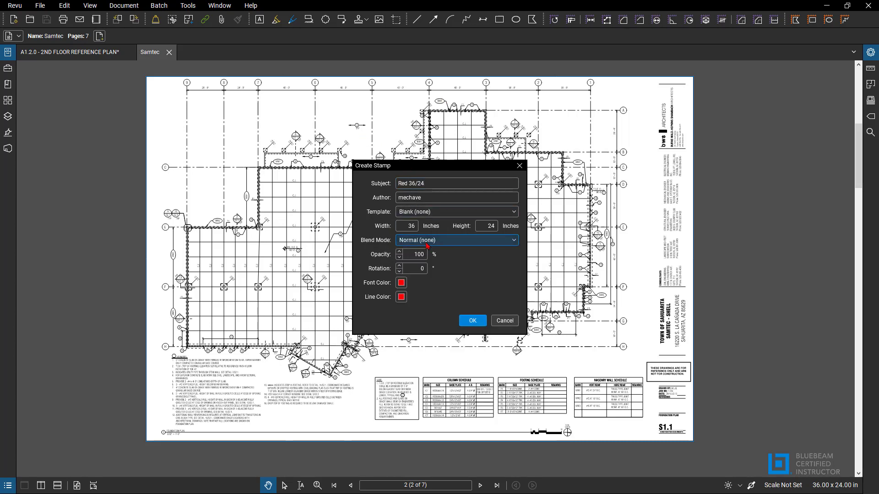
left_click(410, 240)
left_click(443, 300)
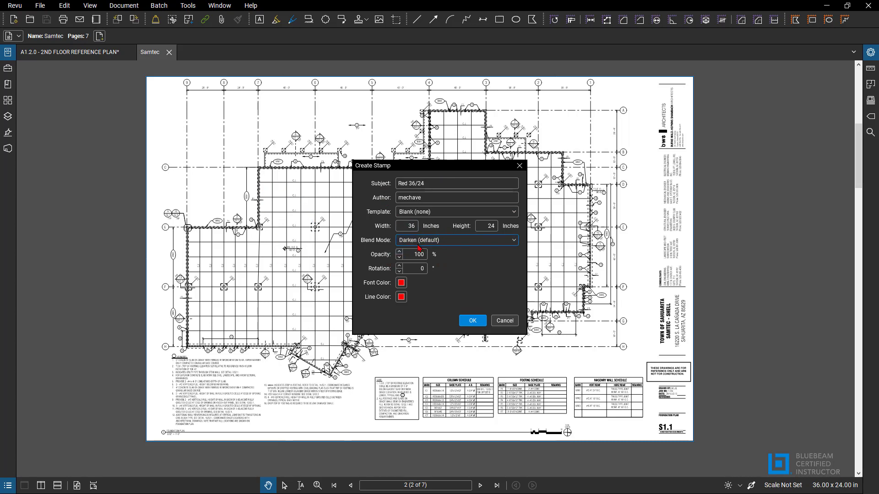
left_click(437, 240)
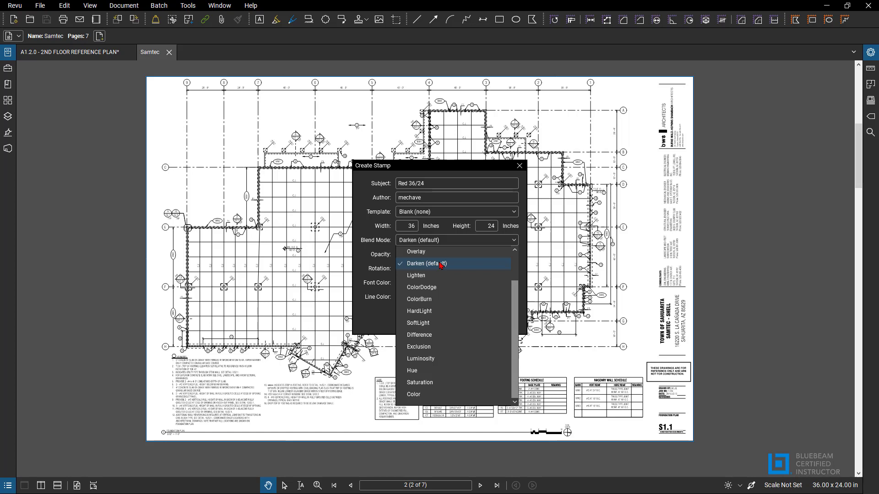
left_click(379, 282)
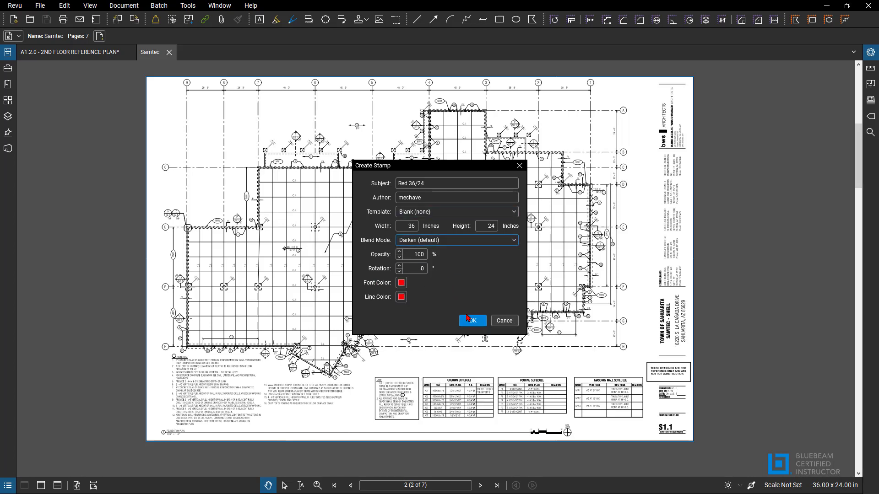
left_click(399, 254)
- Correct the subject to 'Red 36x24' after the invalid-character warning and create the stamp
left_click(471, 322)
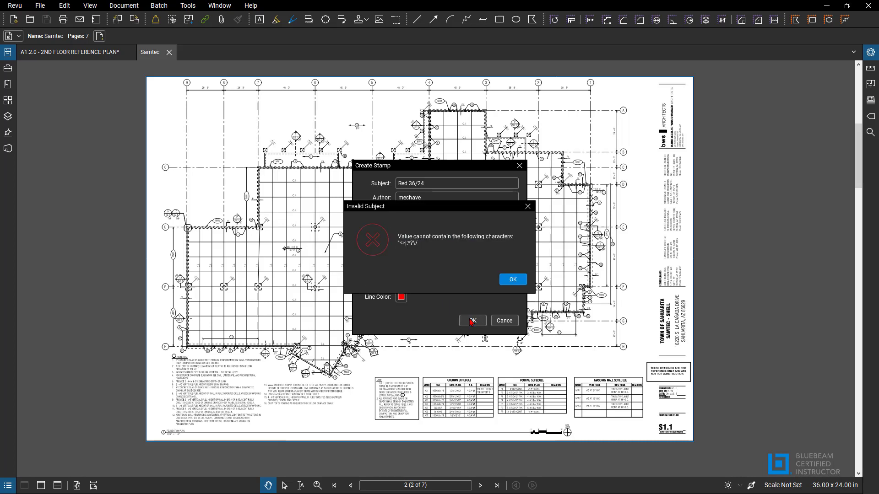
left_click(510, 280)
key("BackSpace")
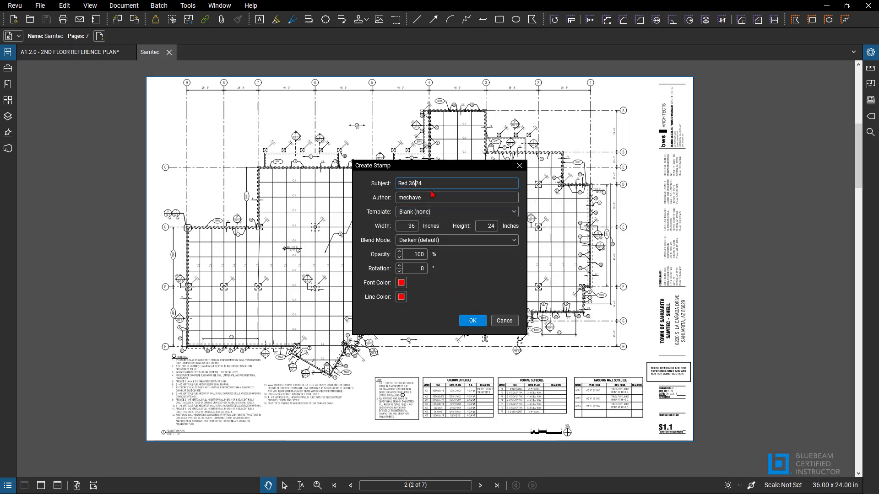
key("BackSpace")
type("x")
left_click(482, 323)
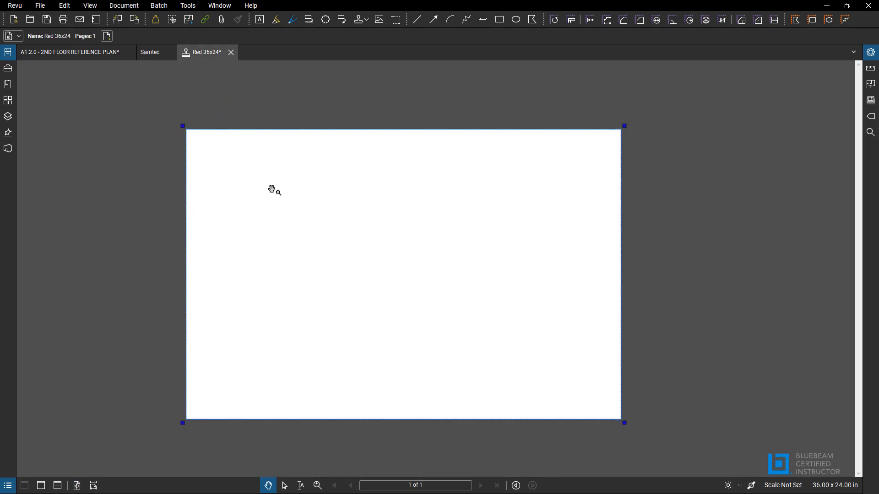
- Cover the whole stamp page with a red-filled rectangle and save the Red 36x24 stamp
left_click(500, 19)
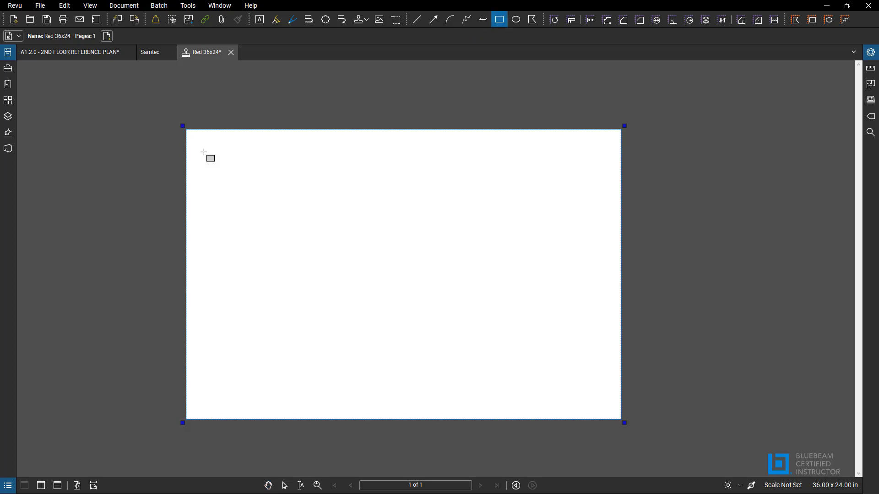
left_click_drag(187, 130, 622, 419)
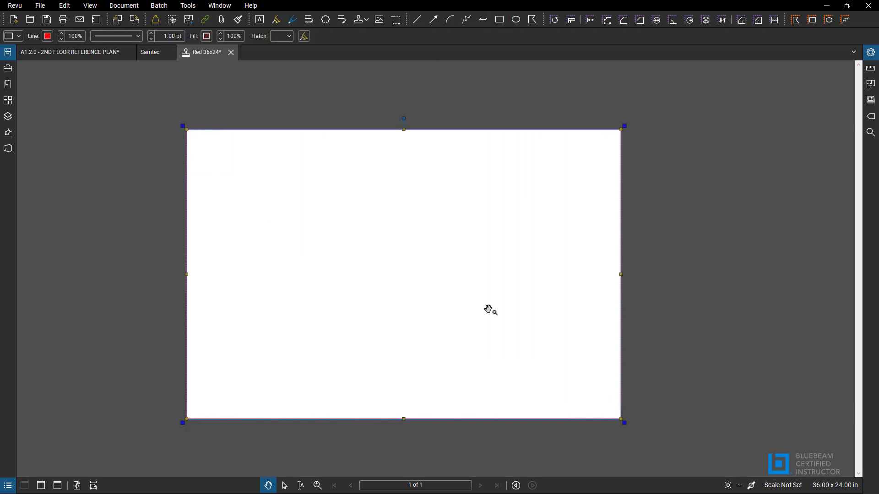
left_click(207, 36)
left_click(209, 57)
key("Escape")
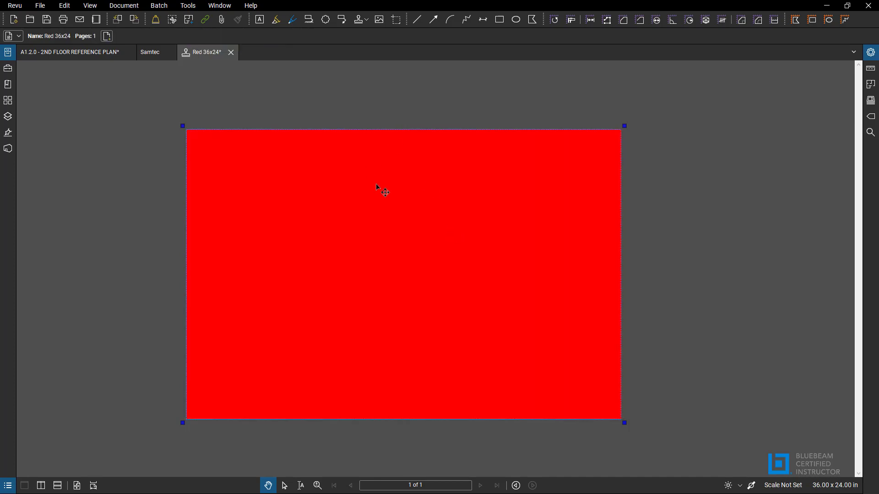
left_click(257, 156)
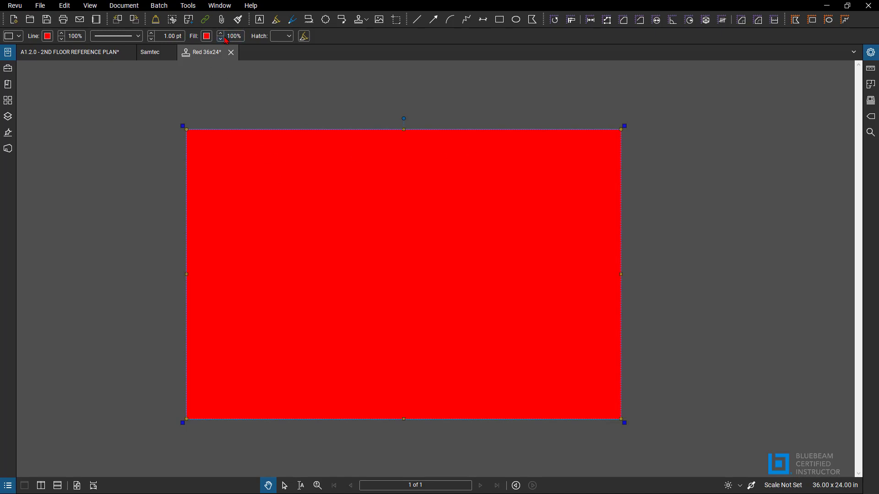
right_click(199, 53)
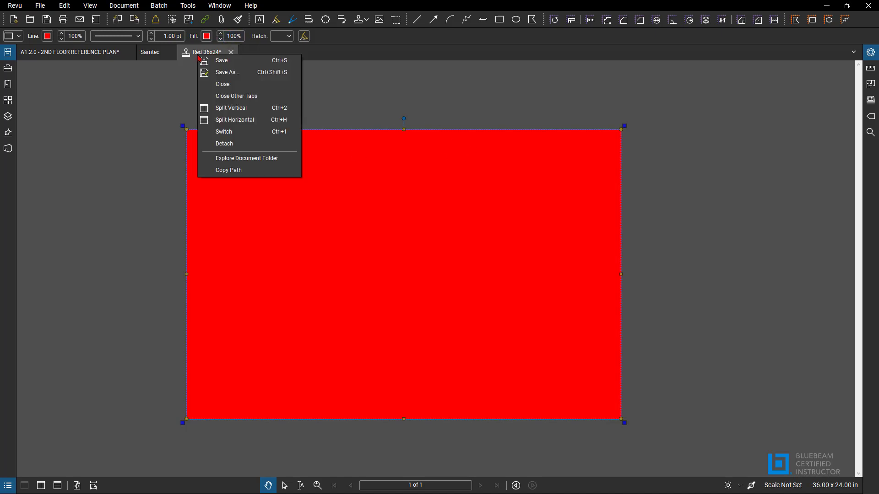
left_click(233, 66)
- Close the stamp document and start Apply Stamp from the Samtec page thumbnails
left_click(230, 54)
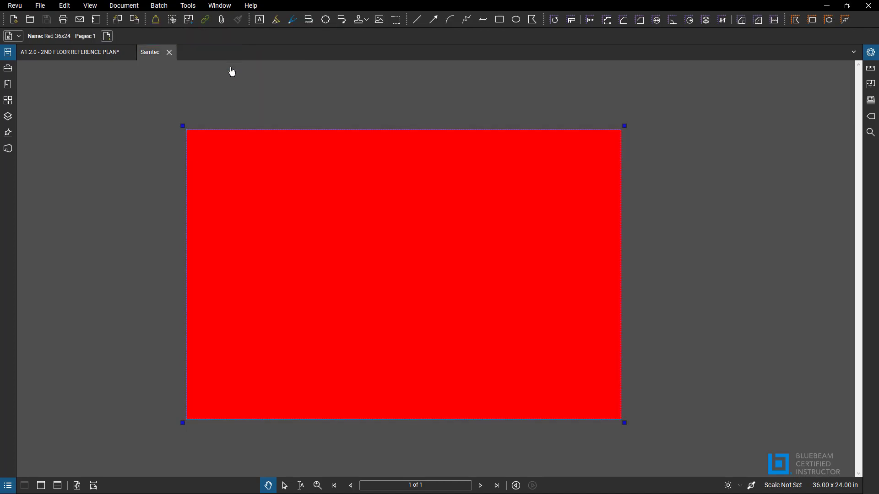
scroll(83, 87, "down", 1)
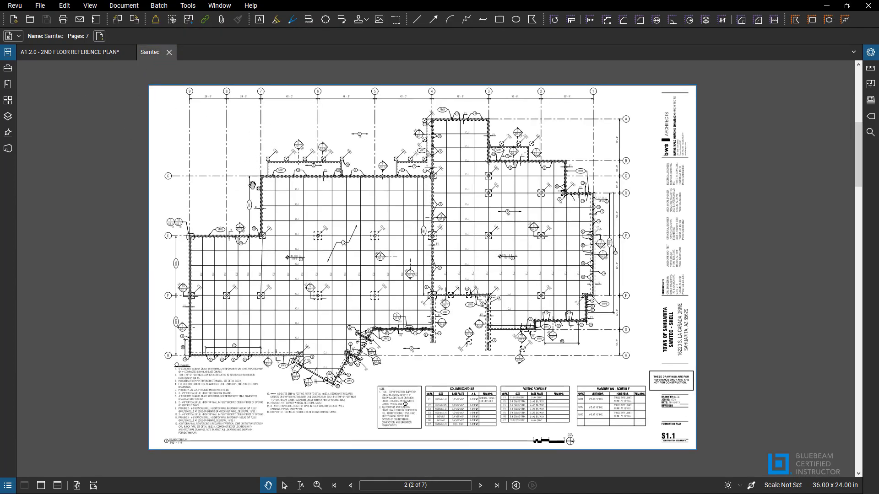
left_click(7, 100)
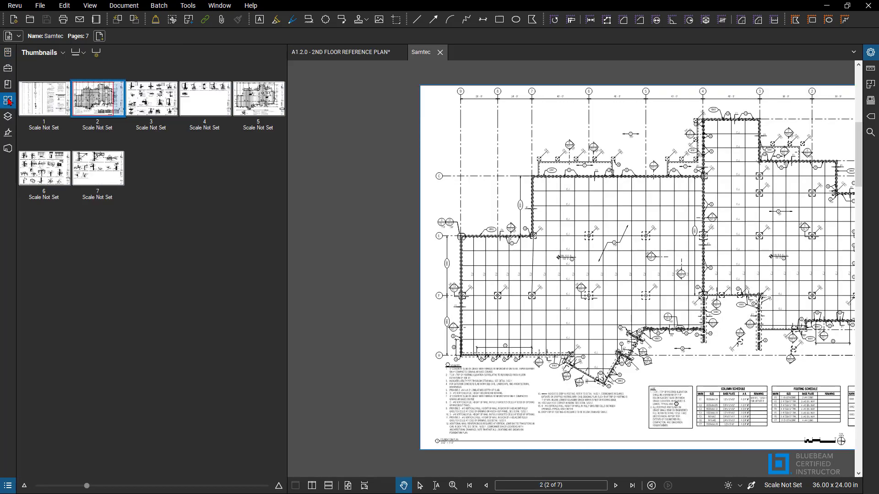
right_click(154, 159)
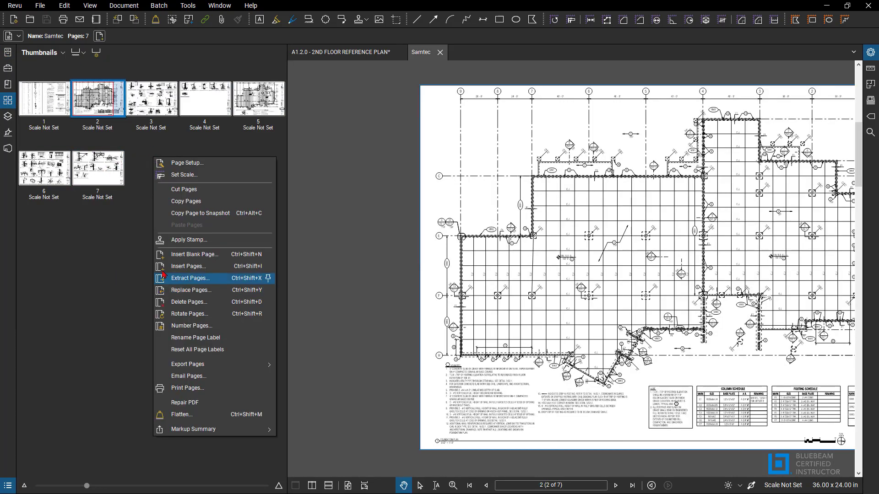
left_click(187, 241)
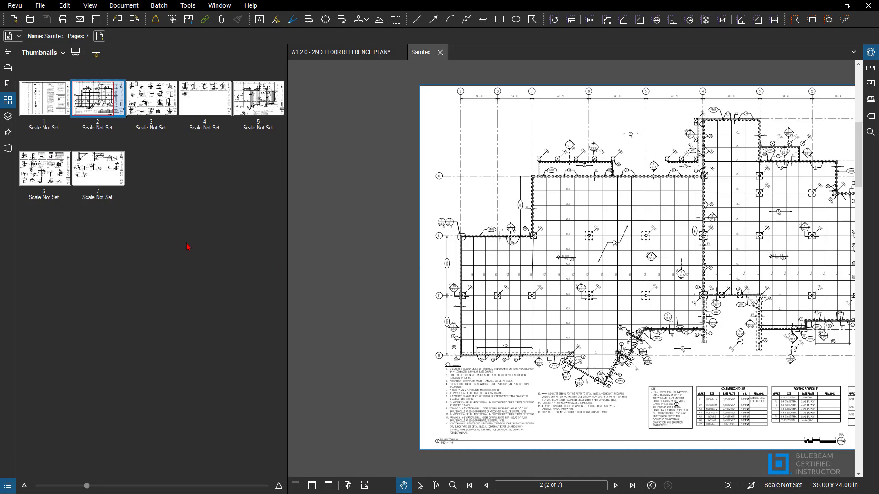
- Anchor the stamp at the page centre and choose the Red 36x24 stamp
left_click_drag(347, 98, 354, 93)
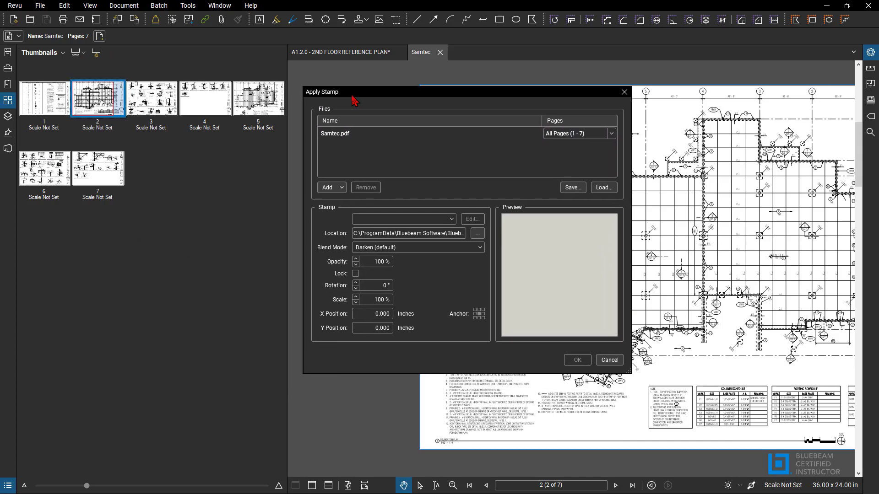
left_click(481, 316)
left_click(481, 317)
left_click(430, 220)
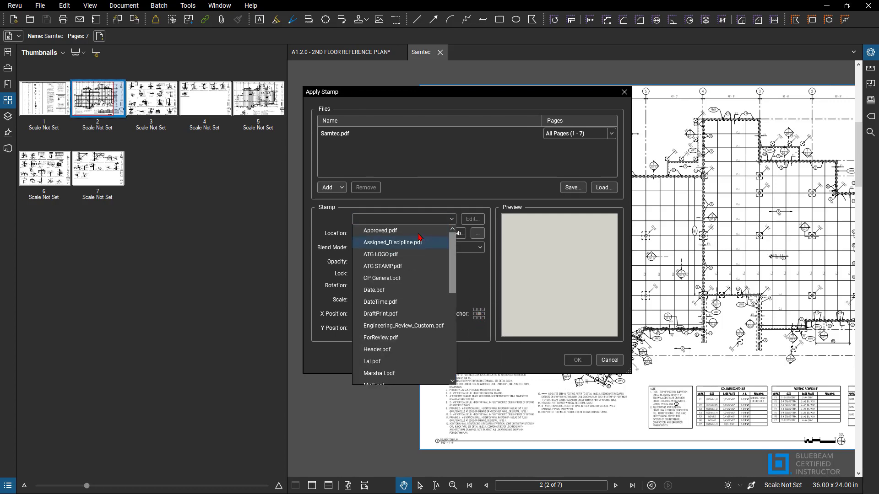
scroll(414, 245, "down", 2)
scroll(415, 244, "down", 2)
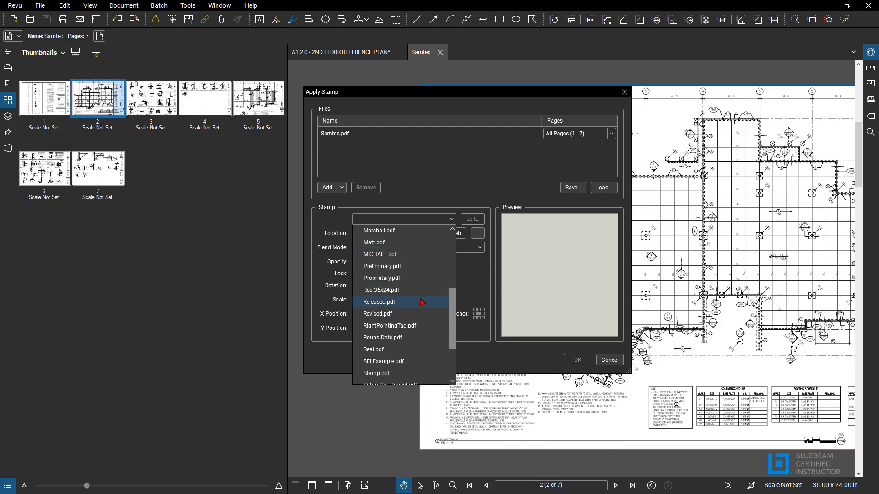
left_click(386, 290)
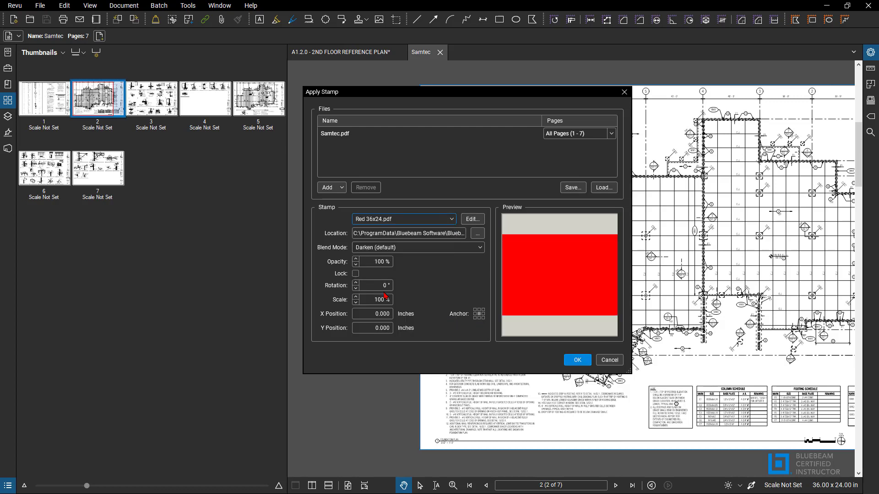
- Lower the stamp opacity to 60%
left_click(356, 264)
left_click(356, 264)
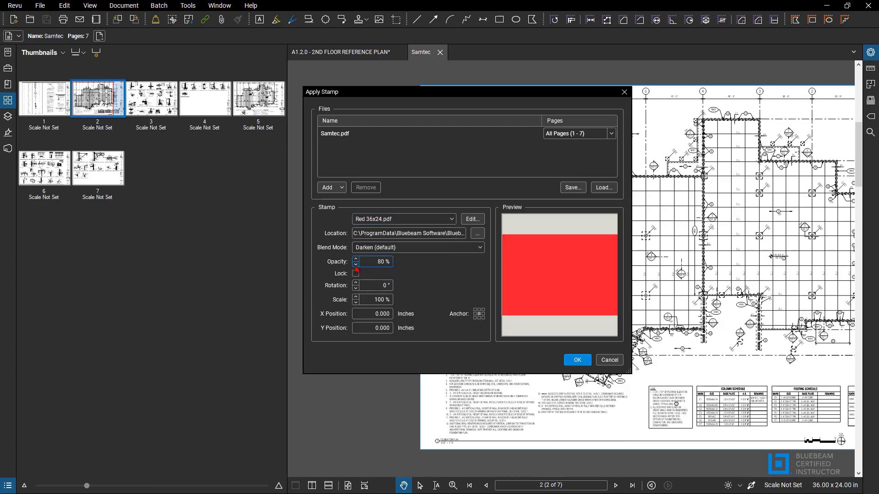
left_click(355, 265)
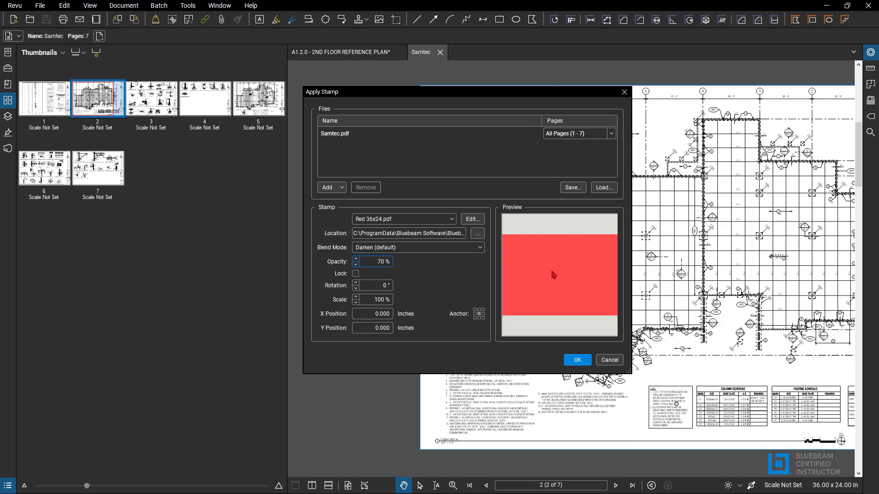
left_click(356, 264)
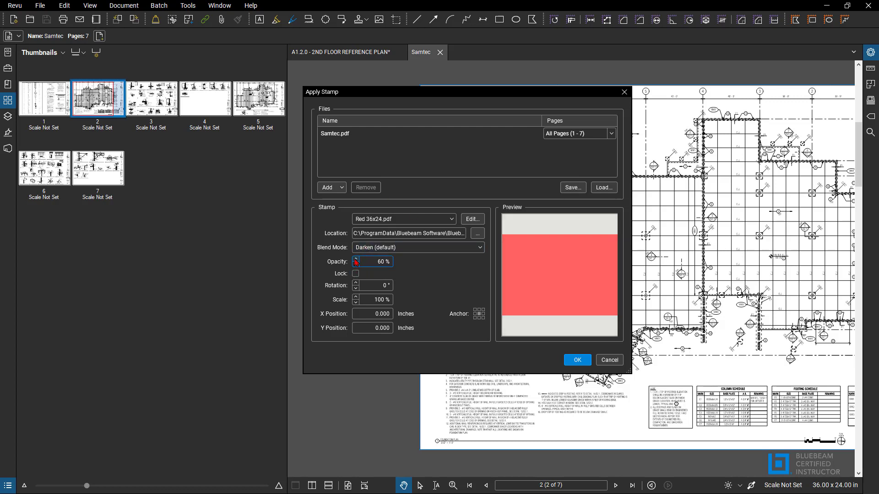
- Confirm Samtec.pdf's page range stays All Pages (1 - 7)
left_click(593, 138)
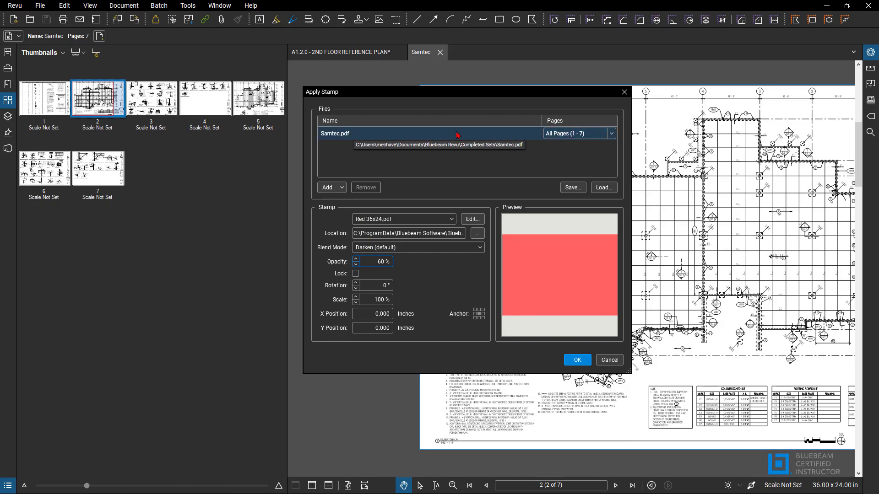
left_click(341, 188)
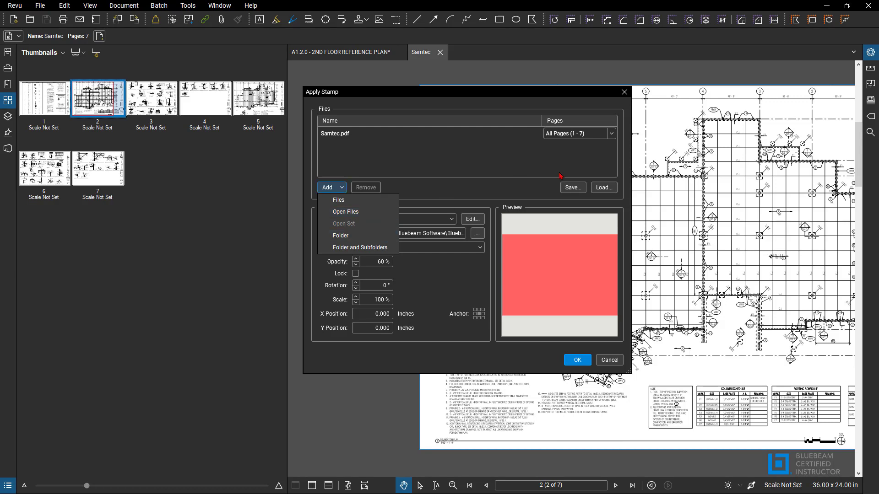
left_click(570, 160)
left_click(611, 133)
left_click(612, 134)
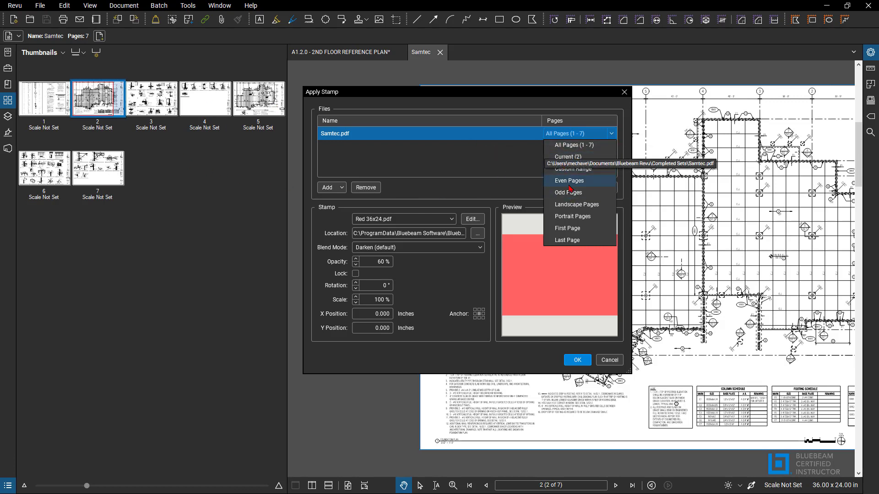
left_click(442, 151)
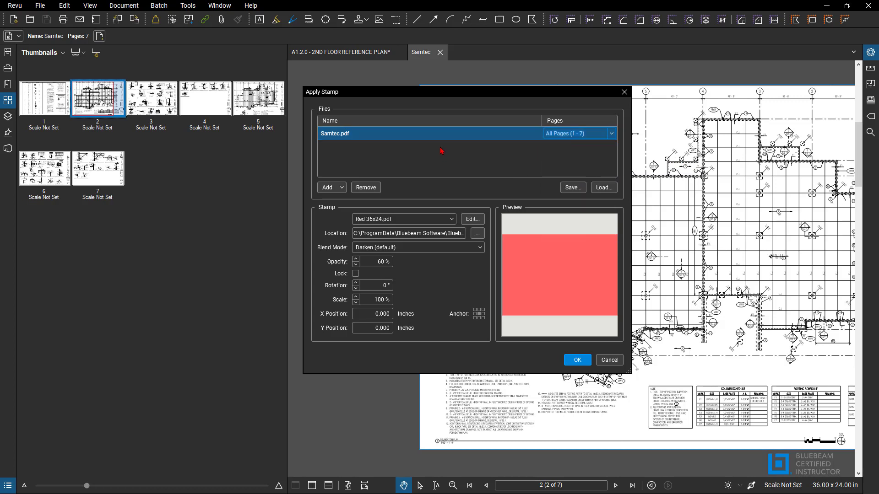
- Apply the red stamp to all seven pages and inspect page 3's tinted sheet and title block
left_click(567, 360)
left_click(153, 101)
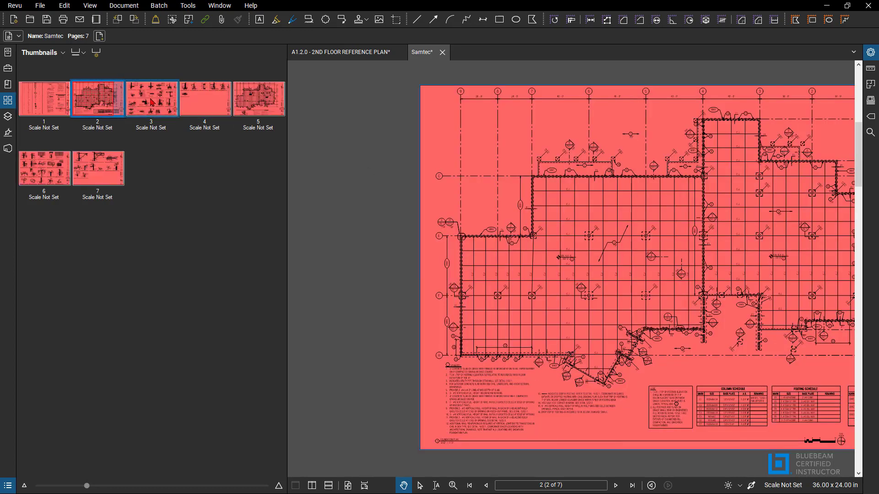
left_click_drag(507, 184, 405, 169)
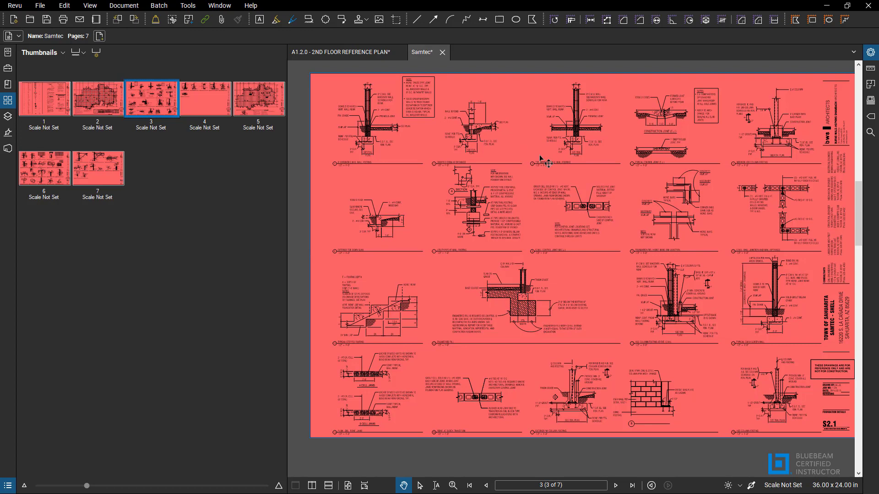
left_click_drag(535, 159, 525, 163)
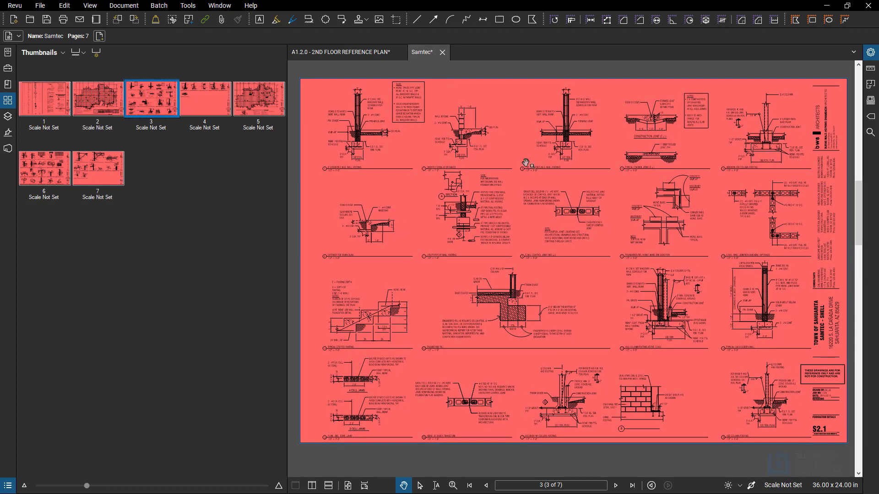